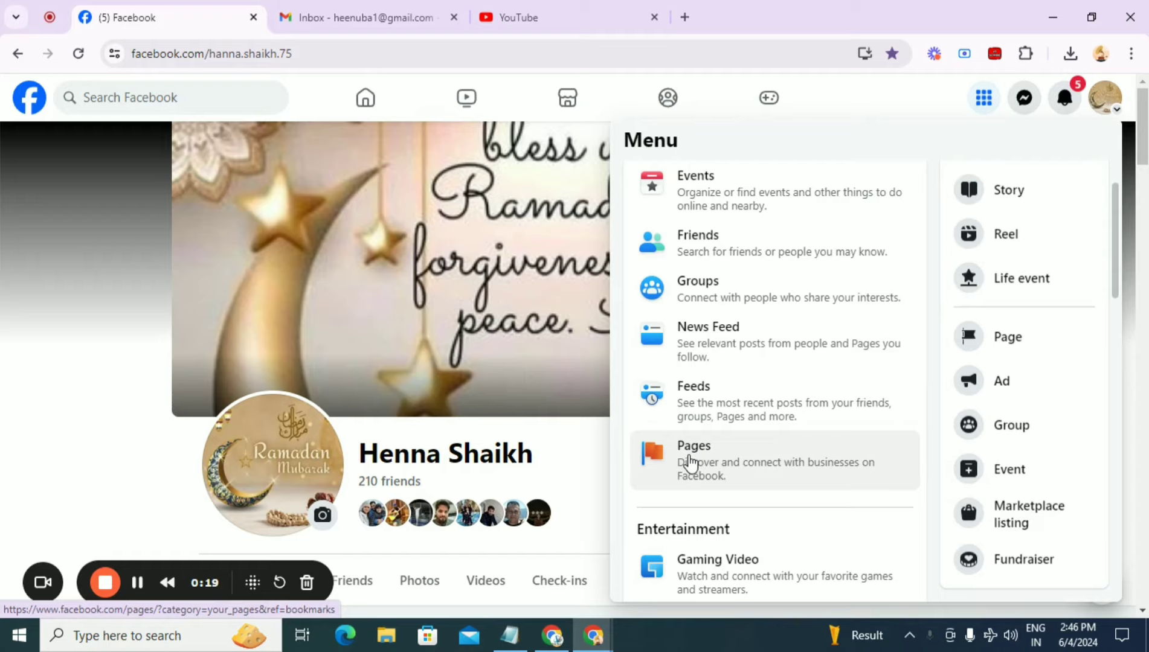
Step: Start creating a new Page named Buy Bridges with the category Pet Supplies
click(690, 463)
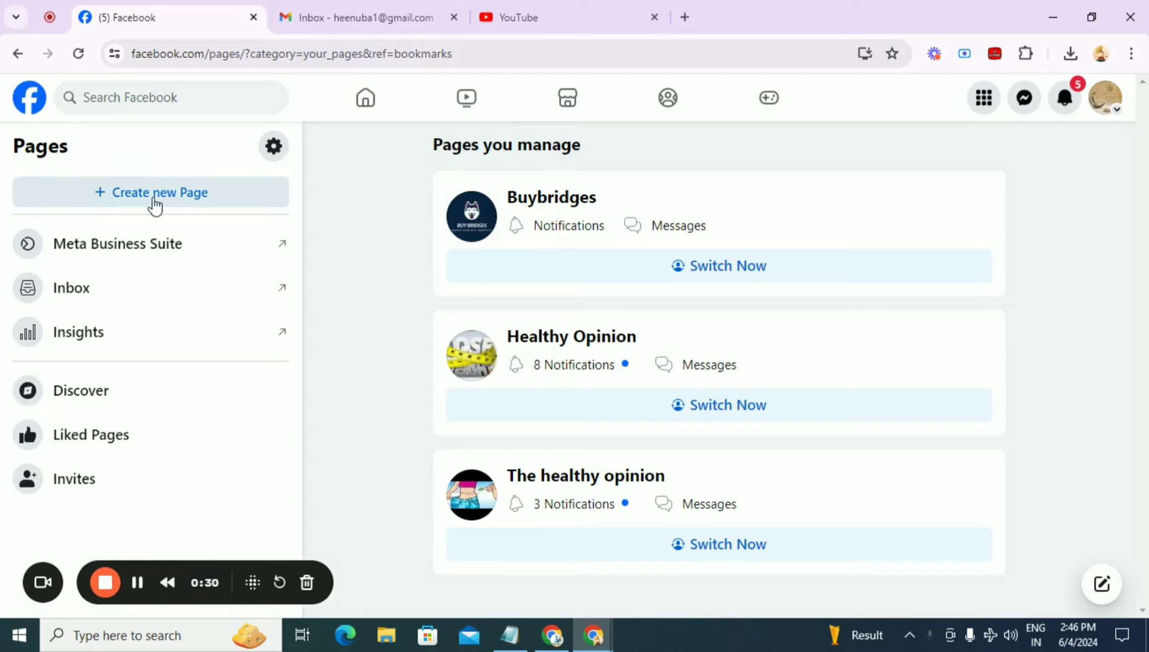
click(155, 206)
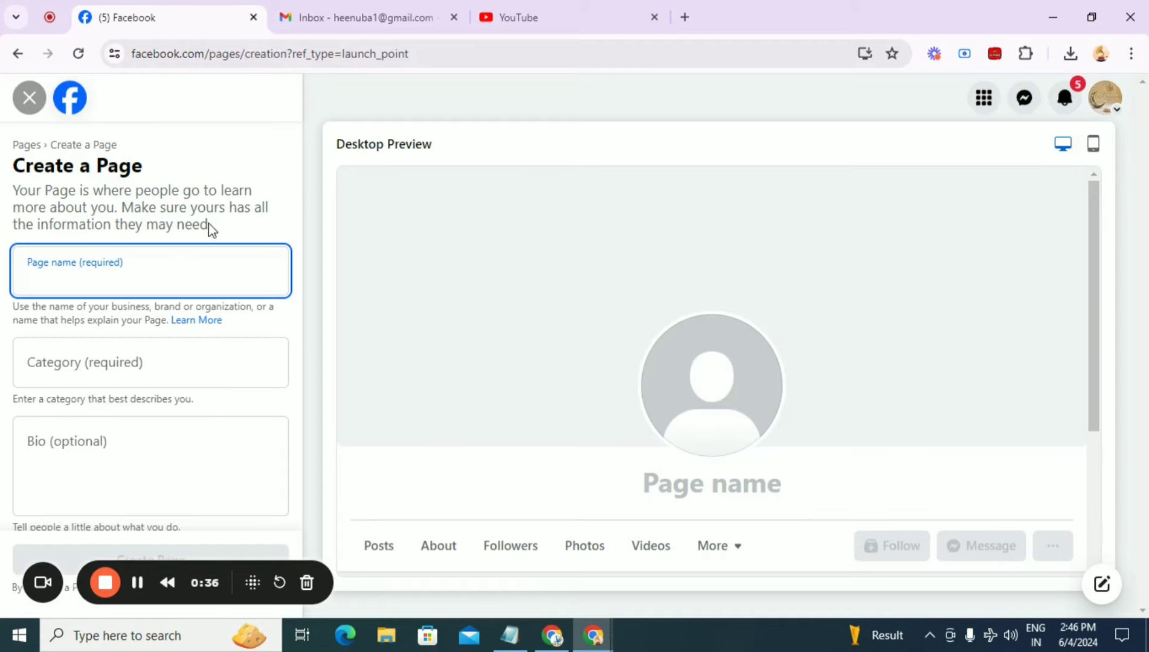
text(Buy Bridges)
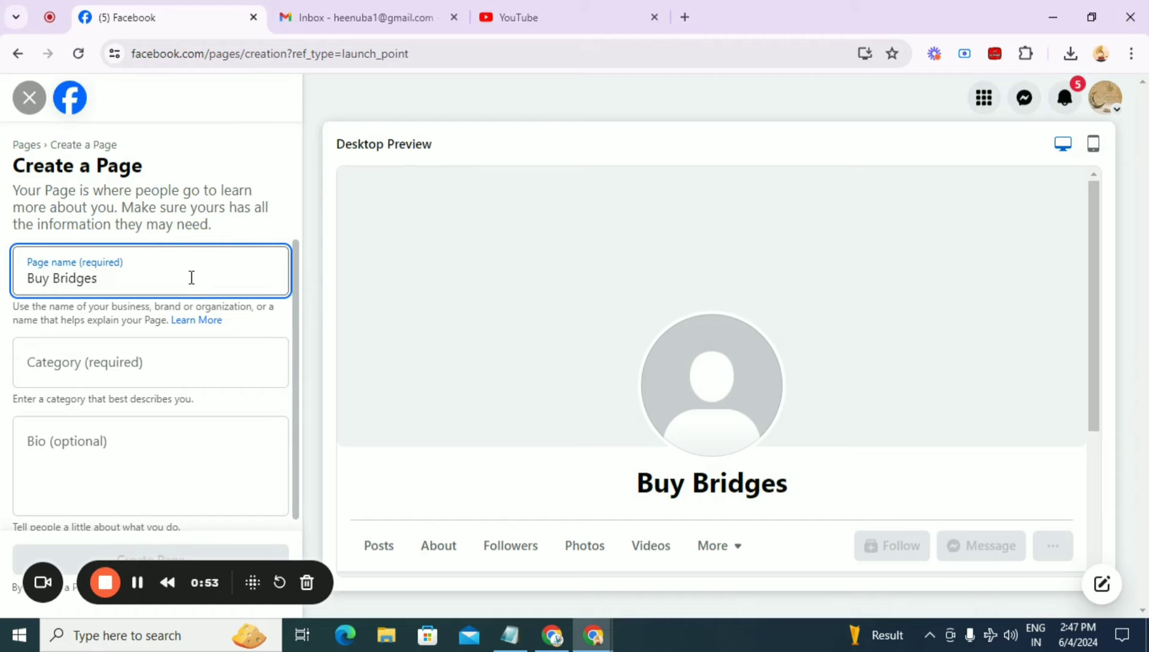
click(193, 360)
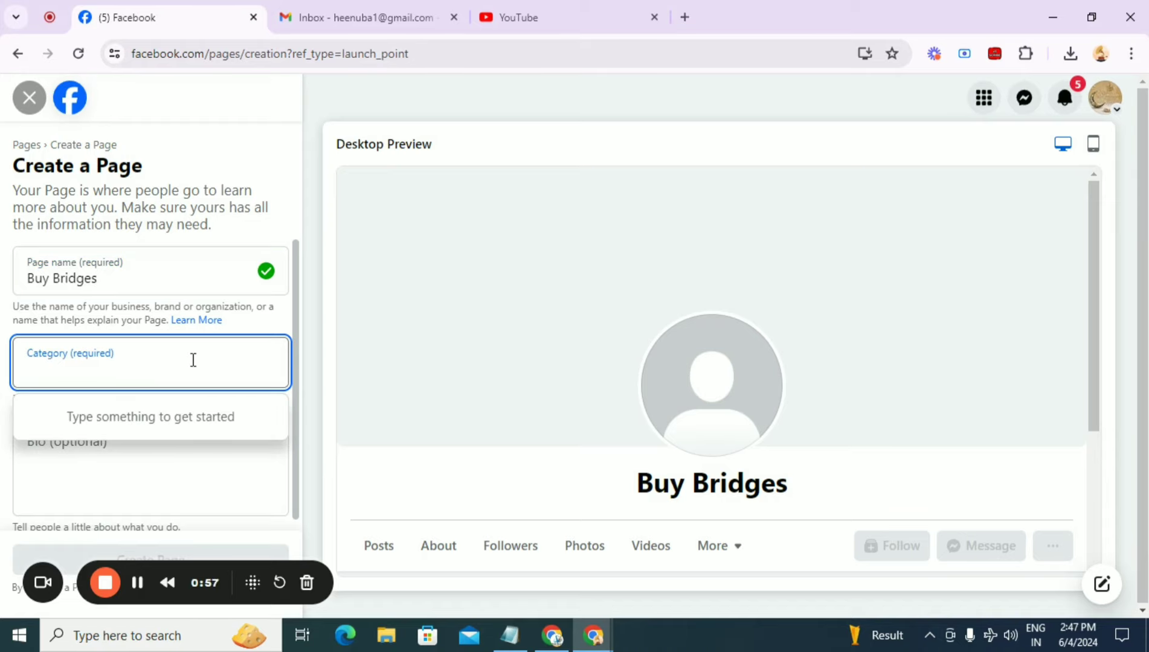
text(pet)
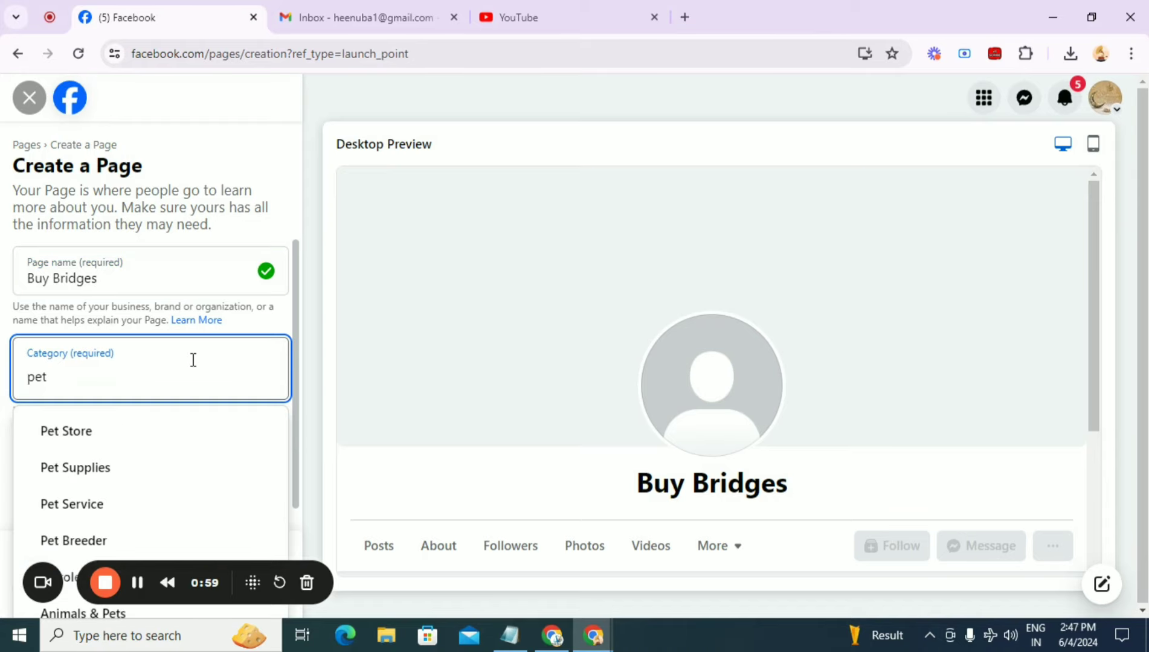
click(161, 468)
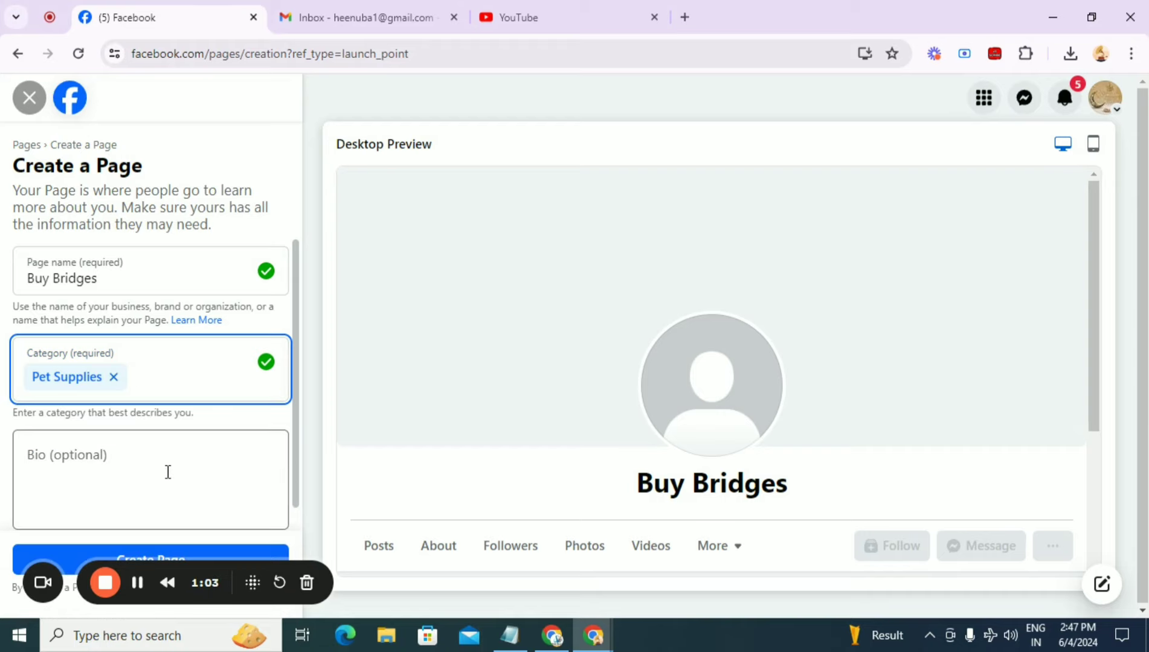
Step: Create Page with bio "We take pride in providing high quality pet supplies at affordable prices so that we can bring smiles to every doggo around the globe!"
click(168, 460)
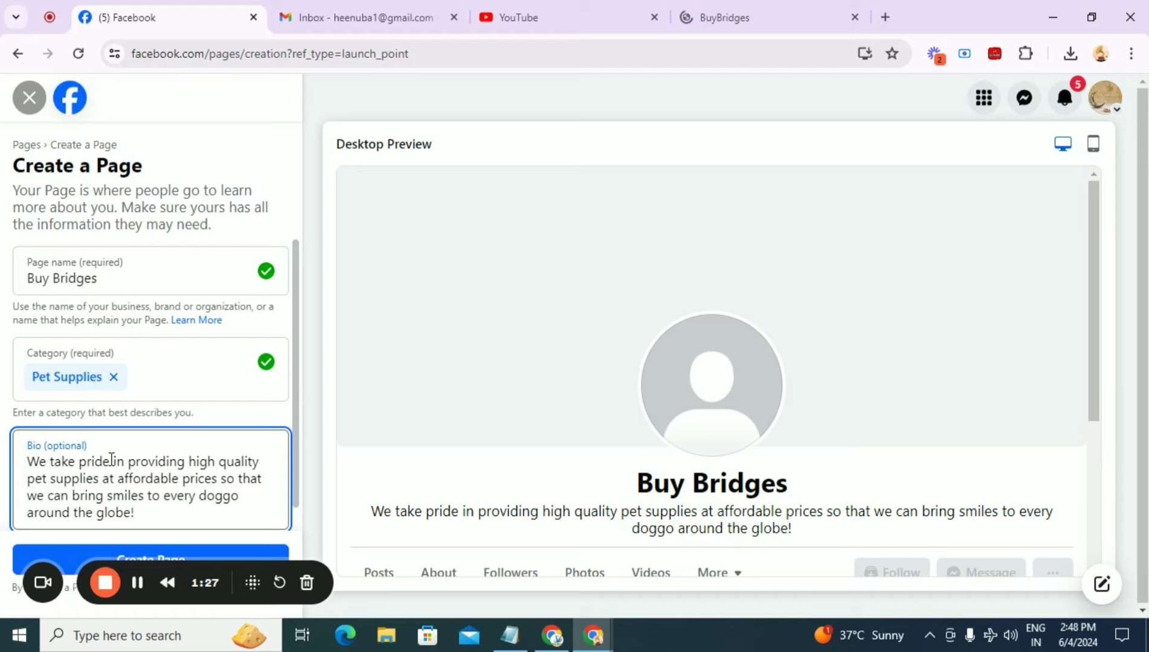
scroll(111, 459, down, 1)
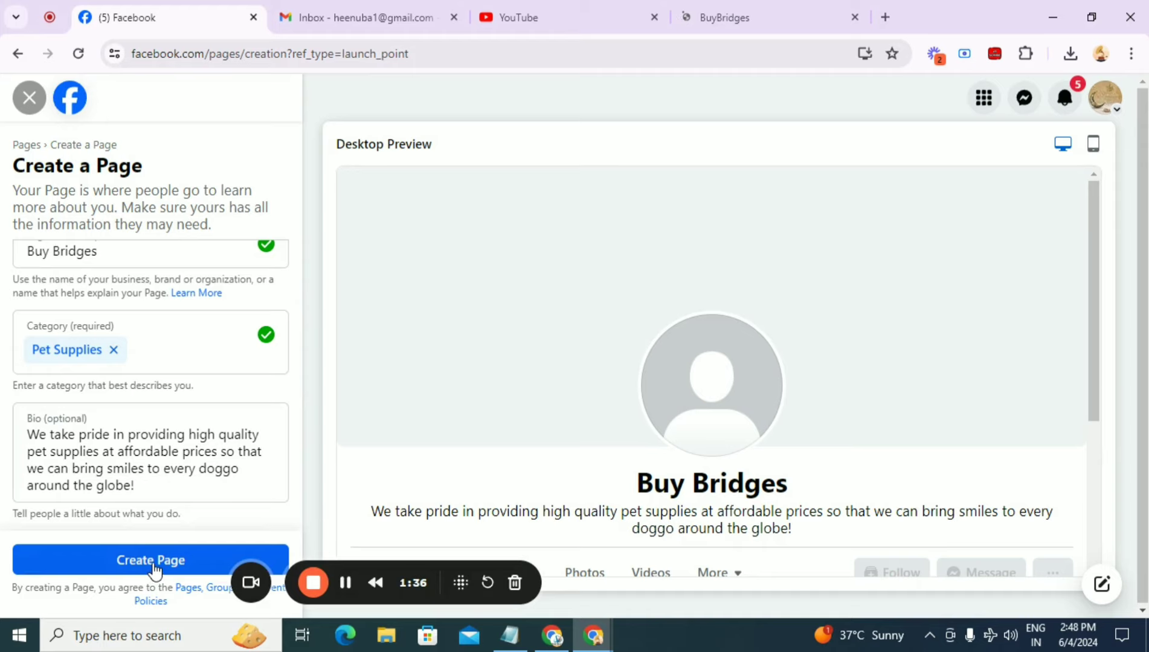
click(153, 565)
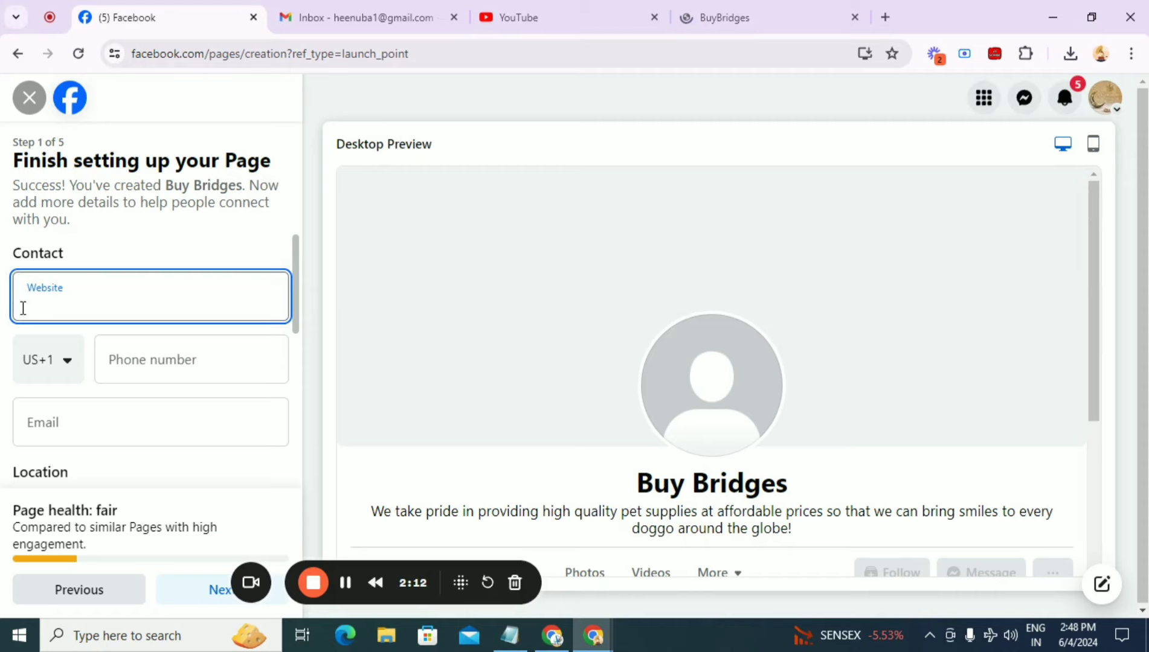
text(https://buybridges.store)
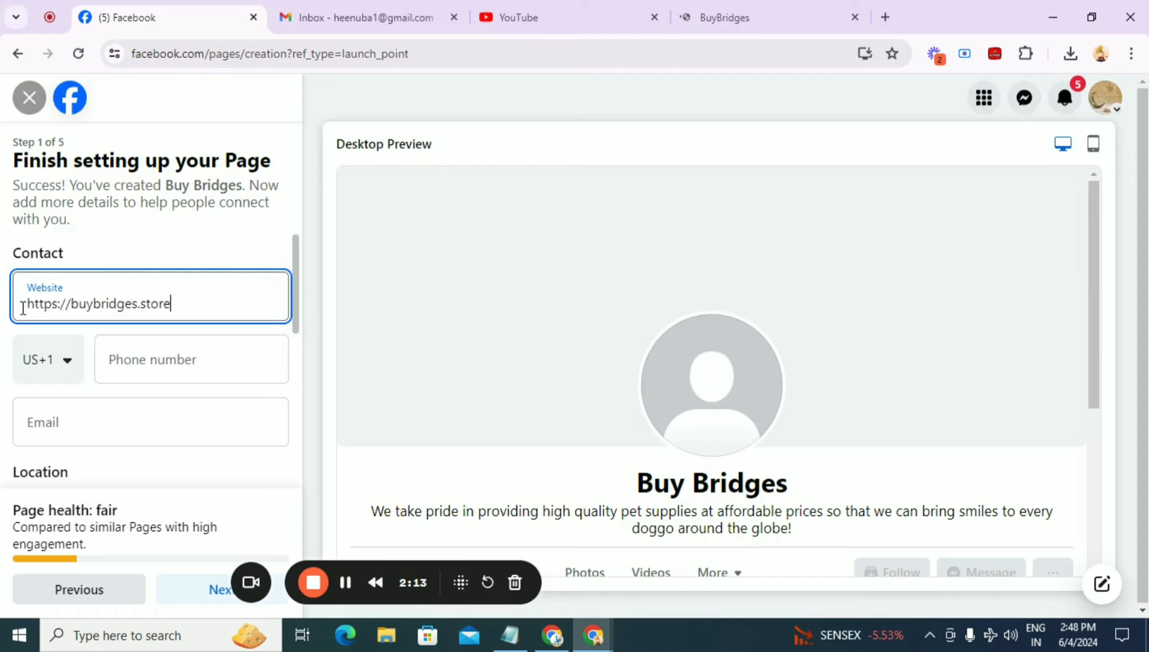
click(131, 355)
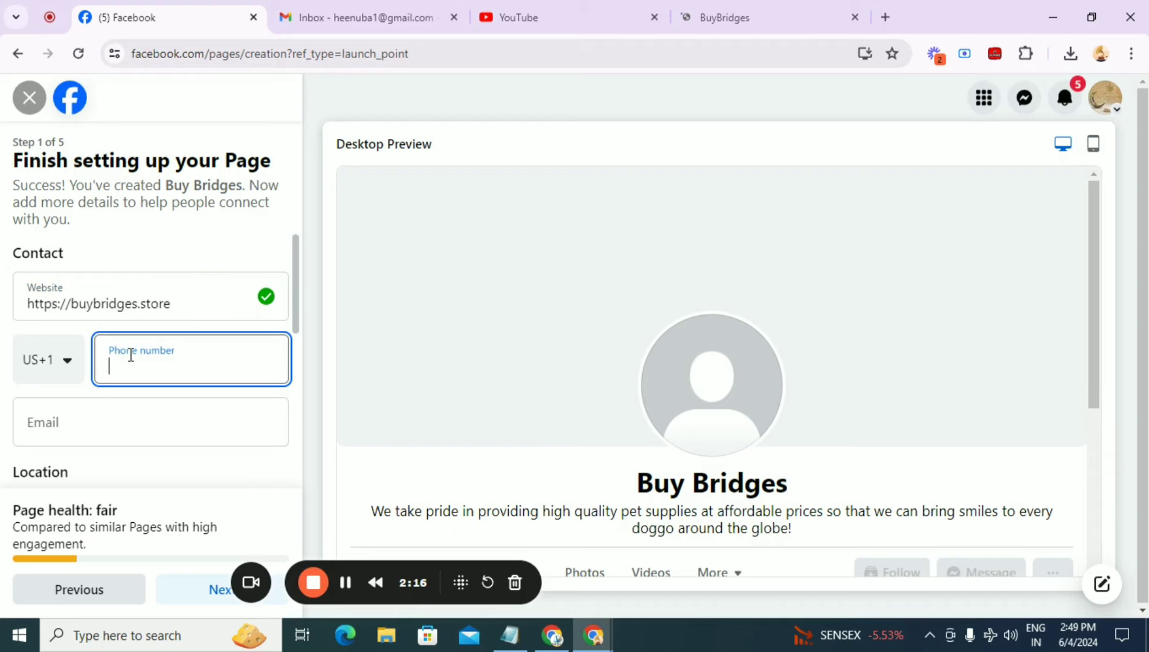
key(ctrl+v)
click(224, 422)
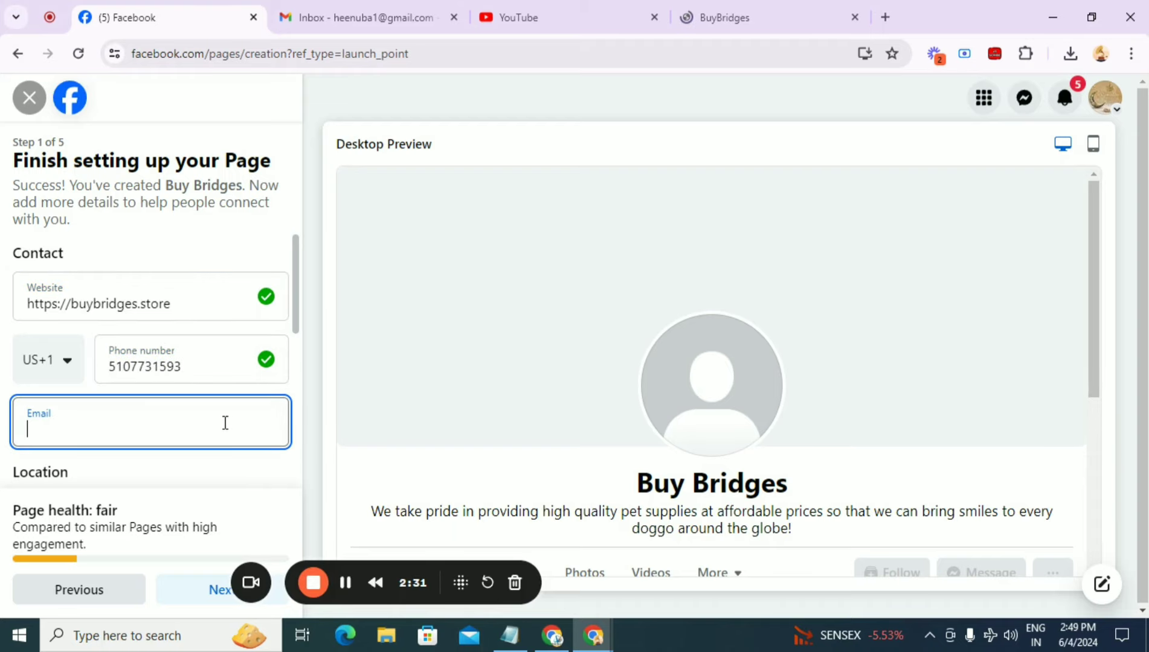
key(ctrl+v)
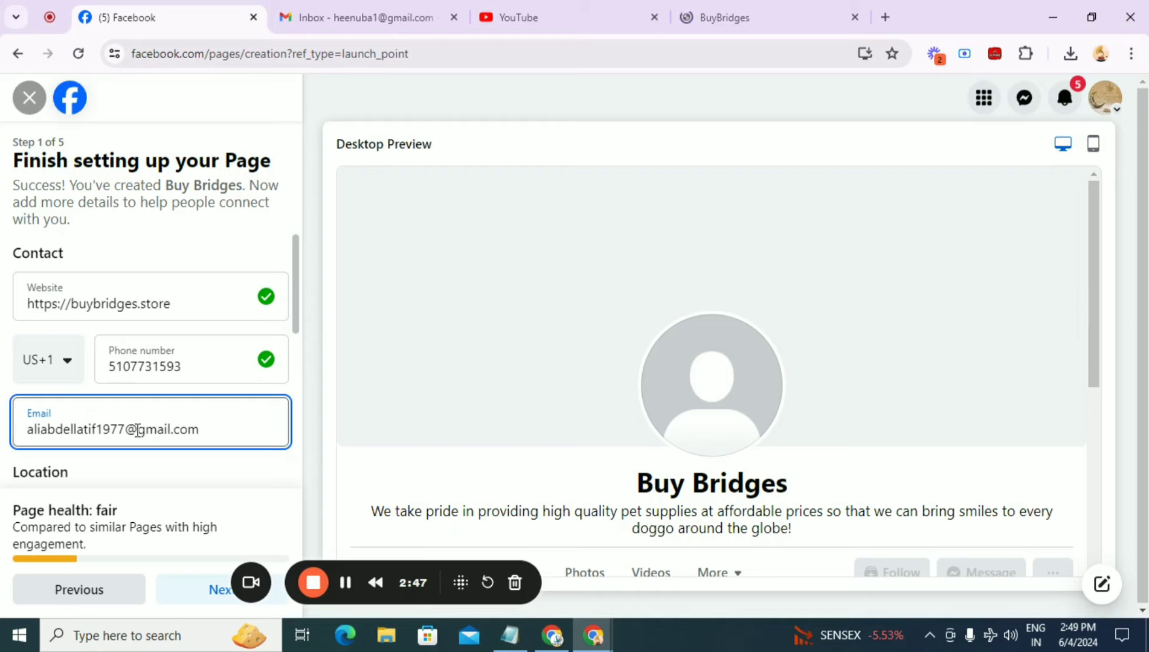
Step: Fill in the Page's street address, city and ZIP code, set the hours to Always open, and continue to customization
scroll(153, 453, down, 3)
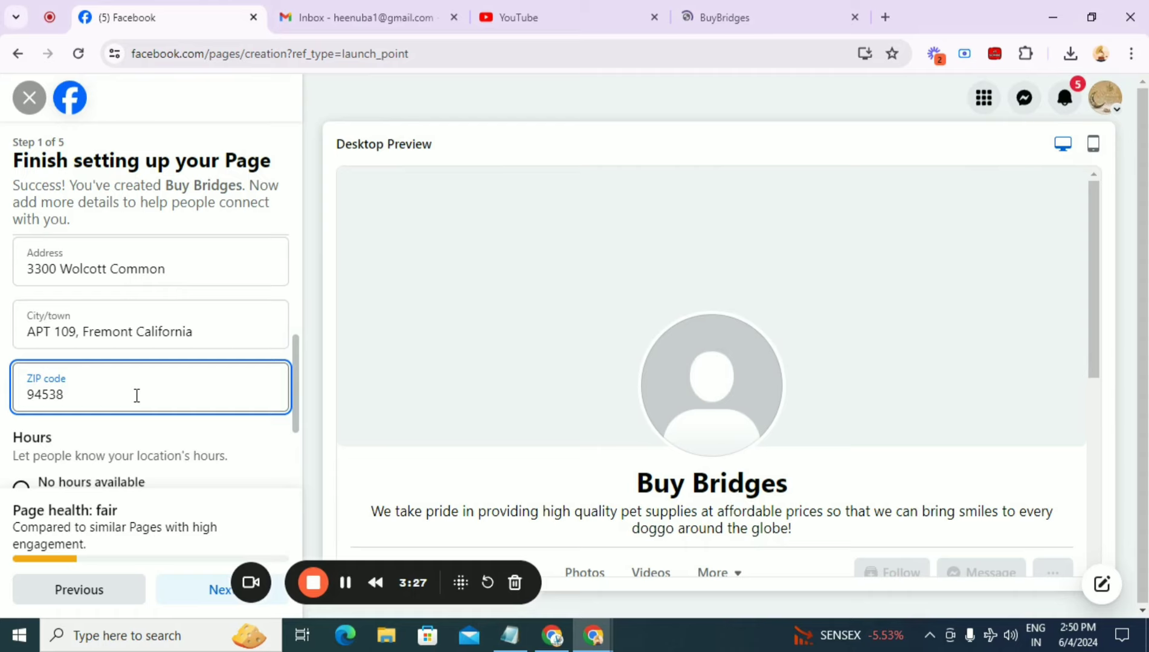
scroll(142, 401, down, 3)
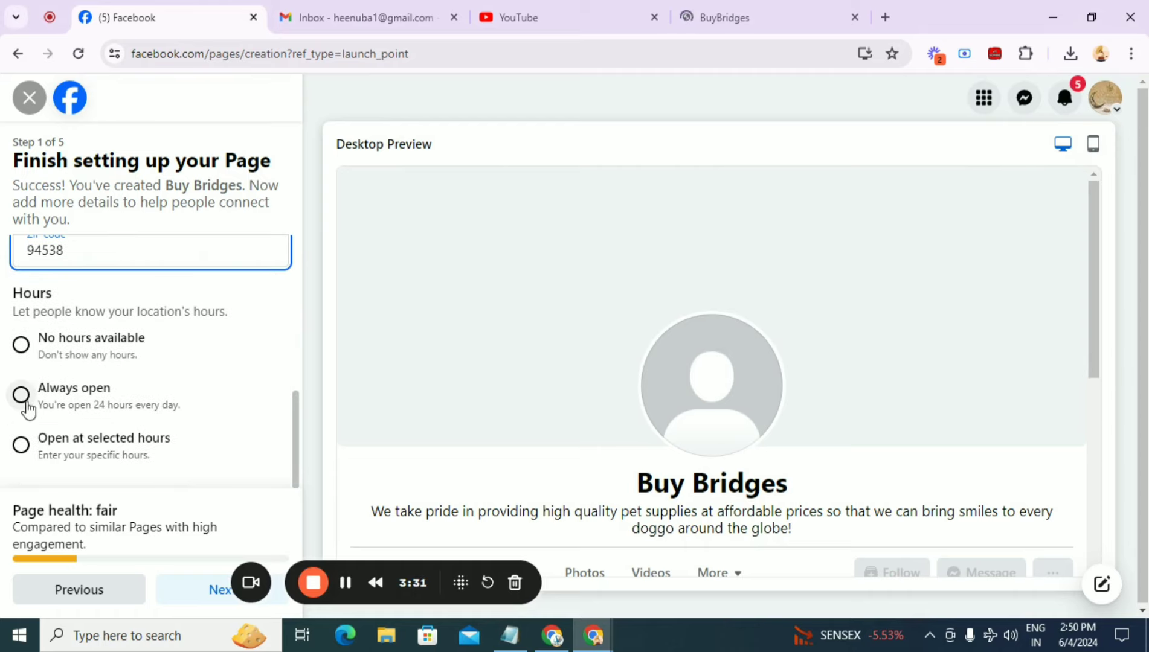
click(23, 400)
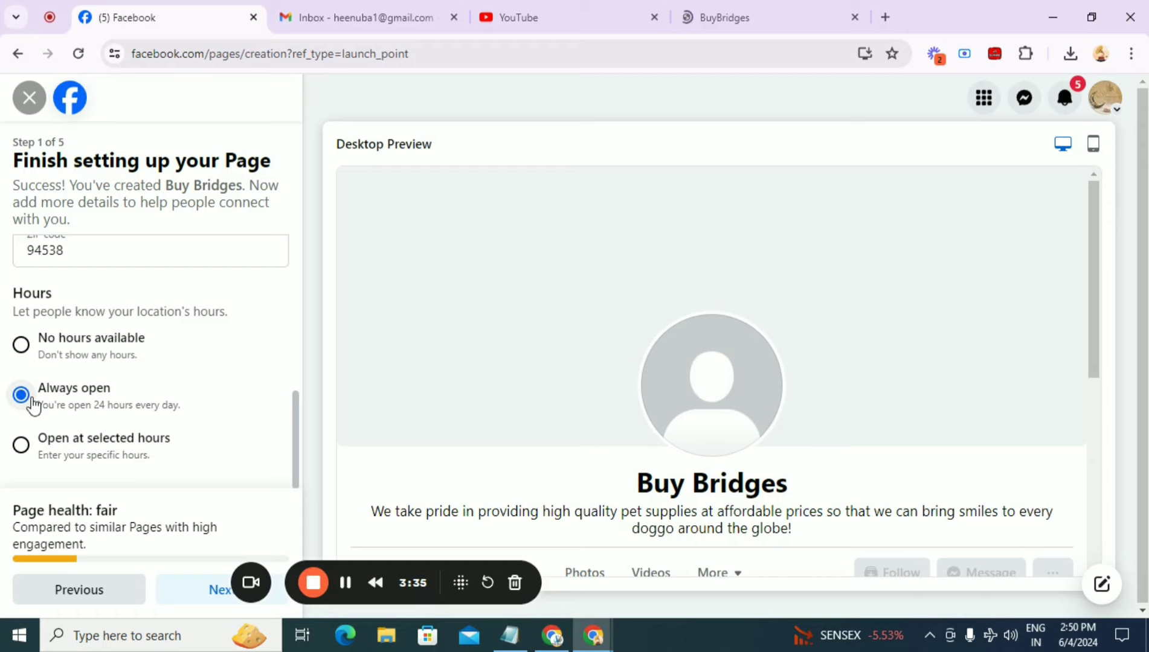
click(209, 600)
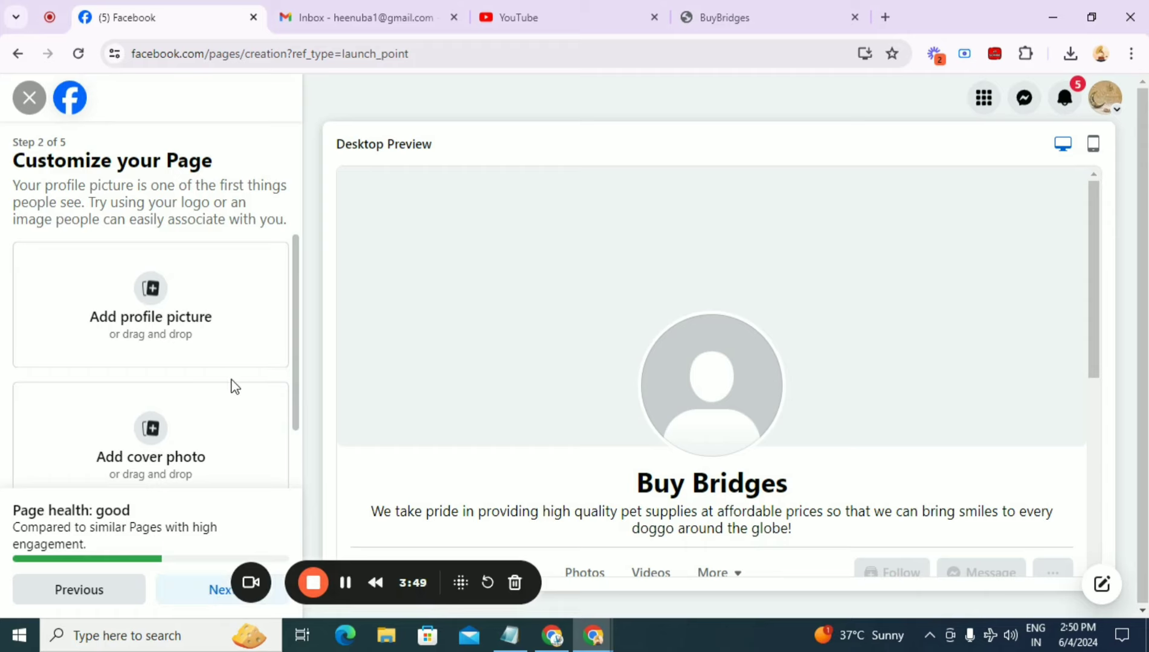
click(152, 292)
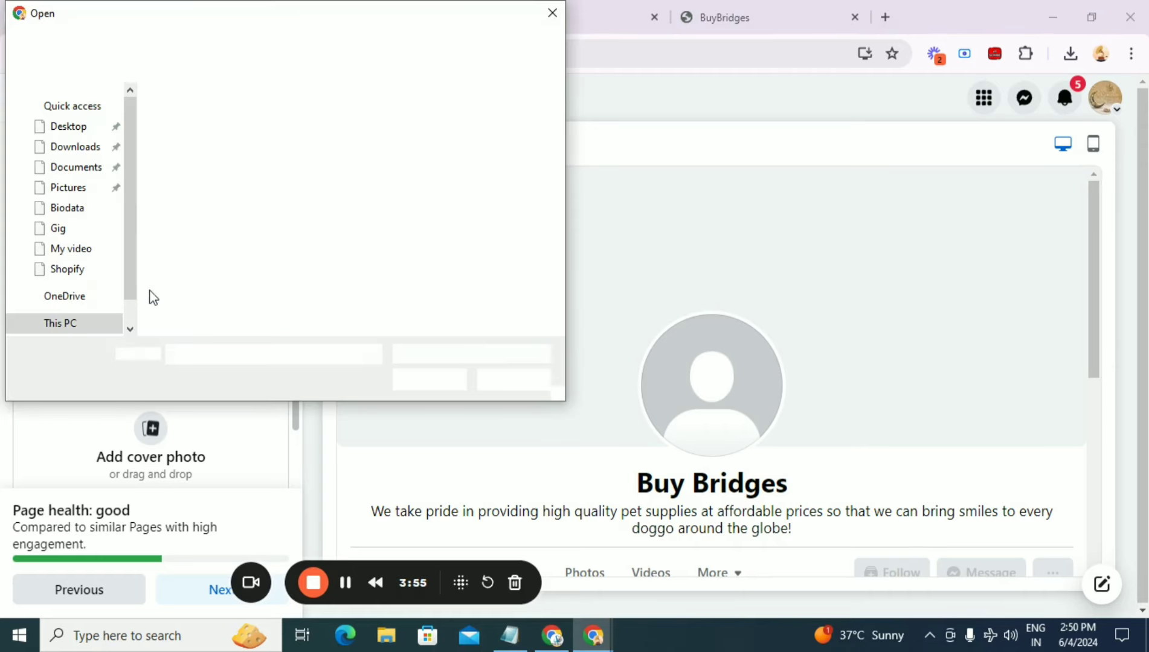
click(320, 235)
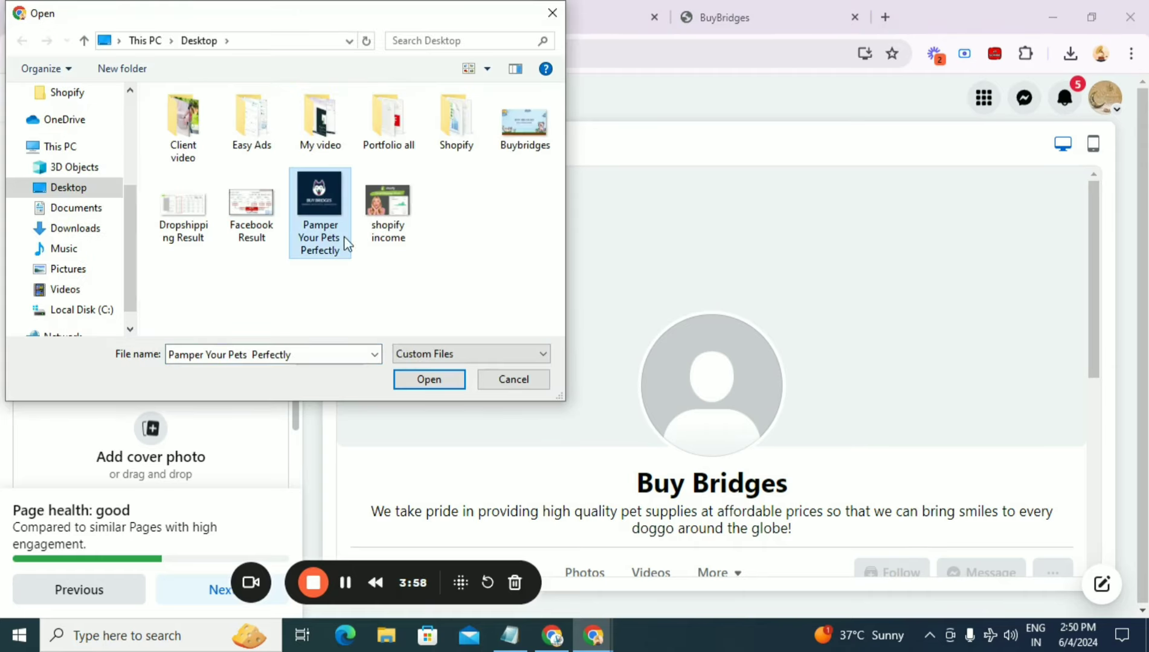
click(427, 384)
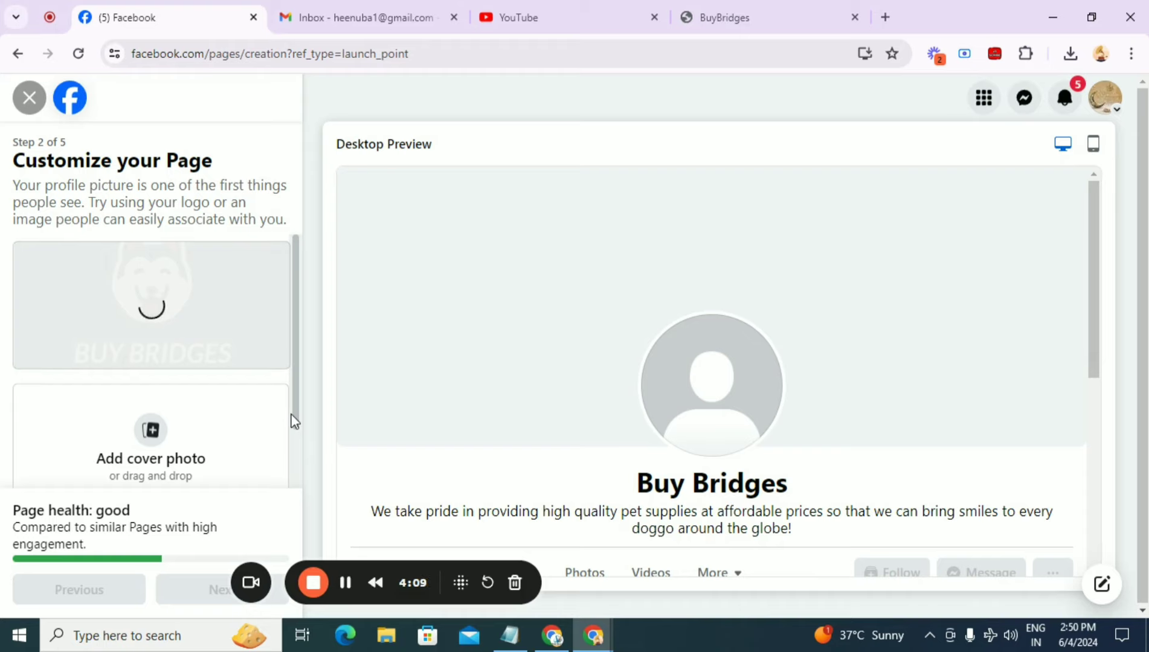
Step: Add the image "Buybridges" from the Desktop as the Page's cover photo
scroll(292, 421, down, 1)
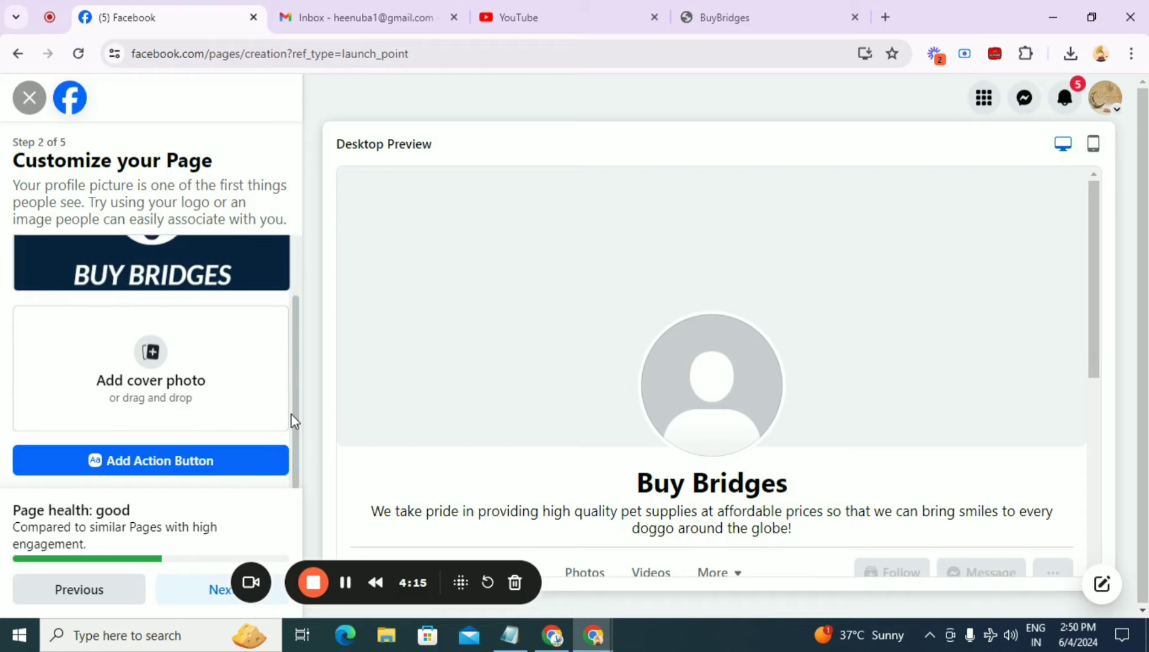
click(151, 353)
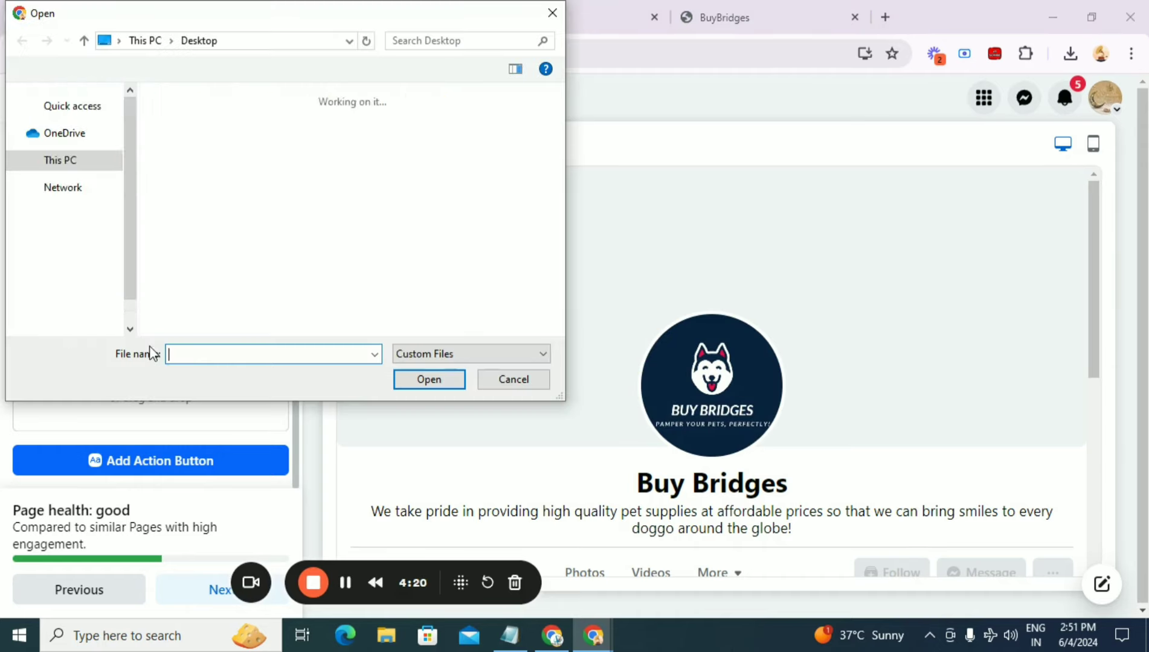
click(524, 123)
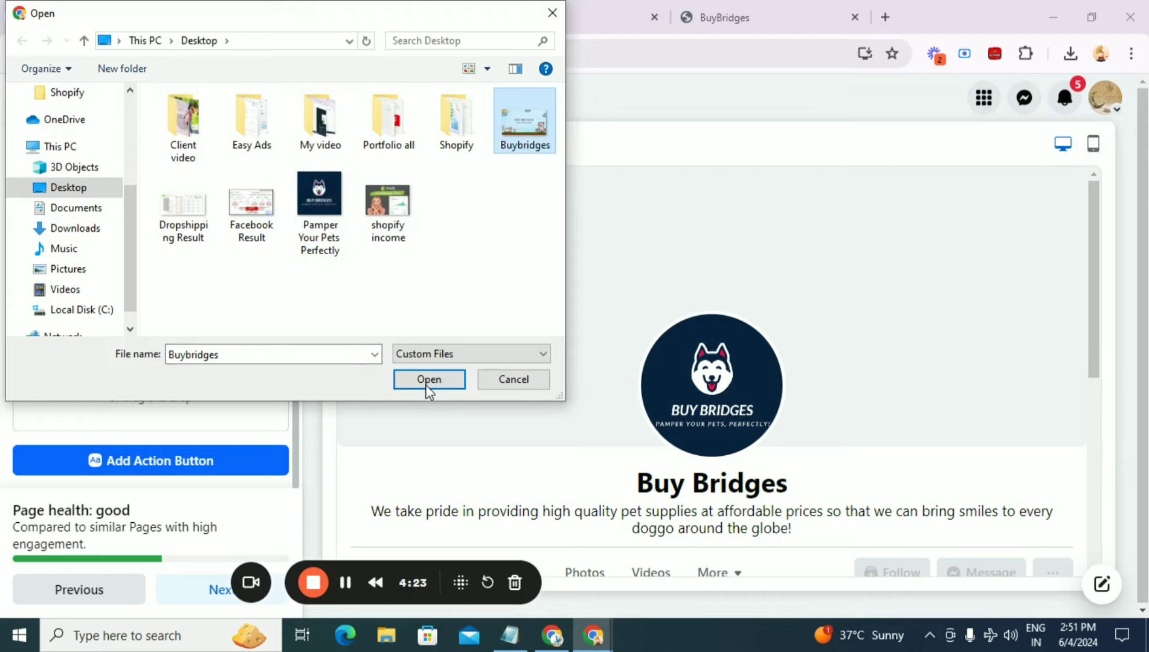
click(426, 381)
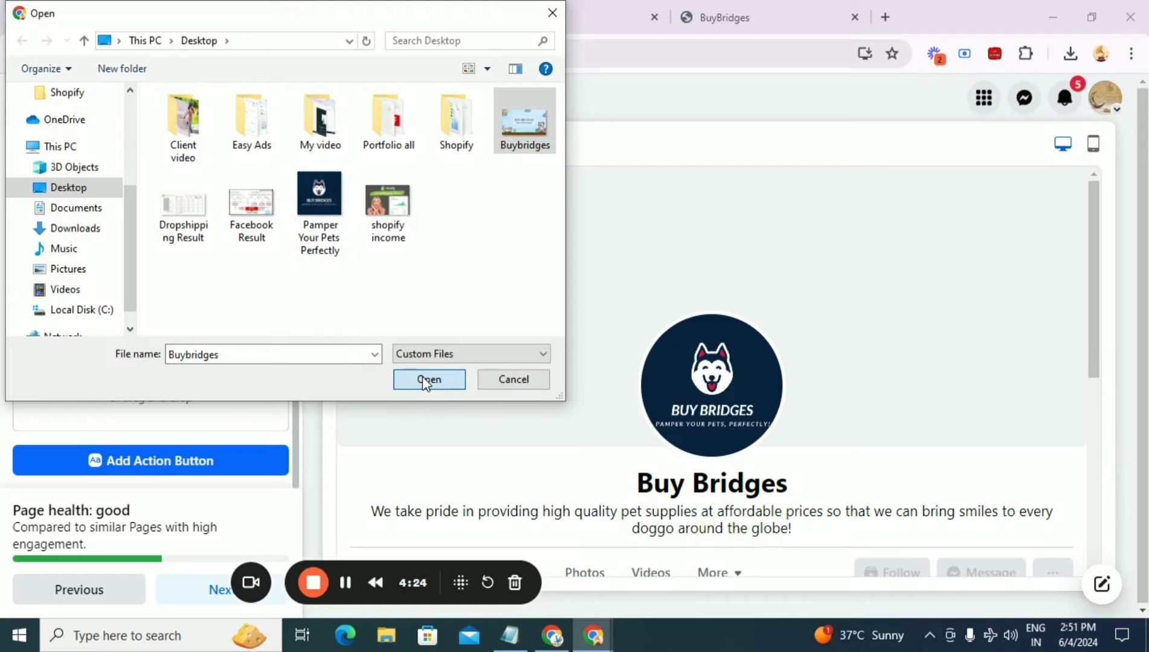
click(425, 381)
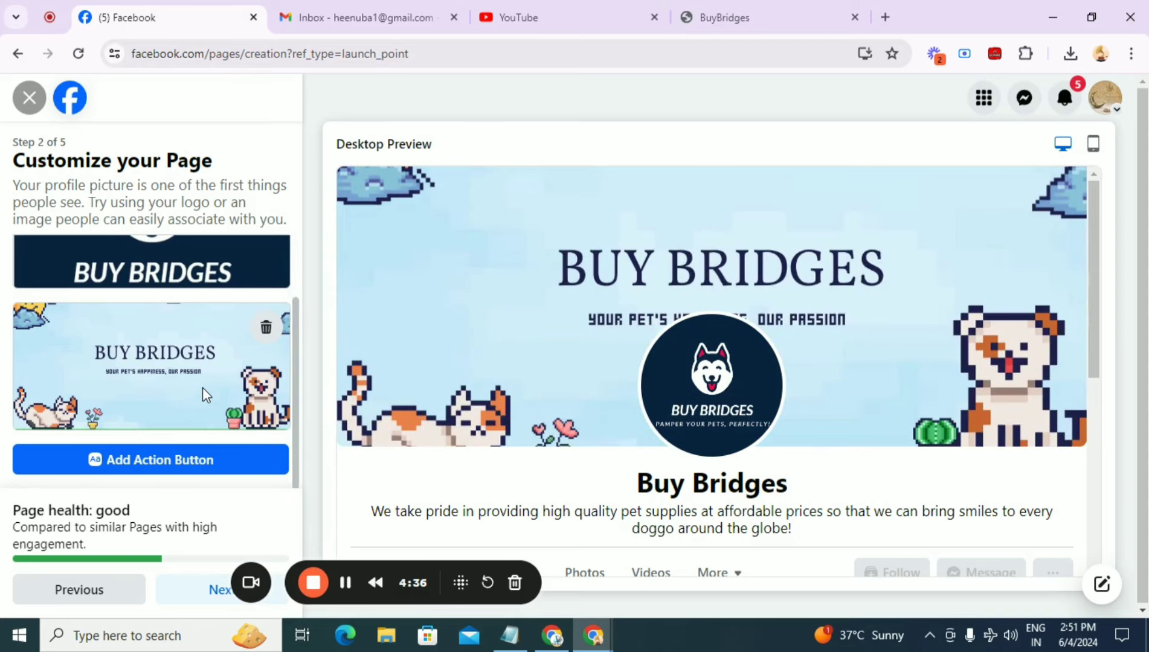
Step: Review the action button options available for the Page and close them without choosing another one
click(133, 472)
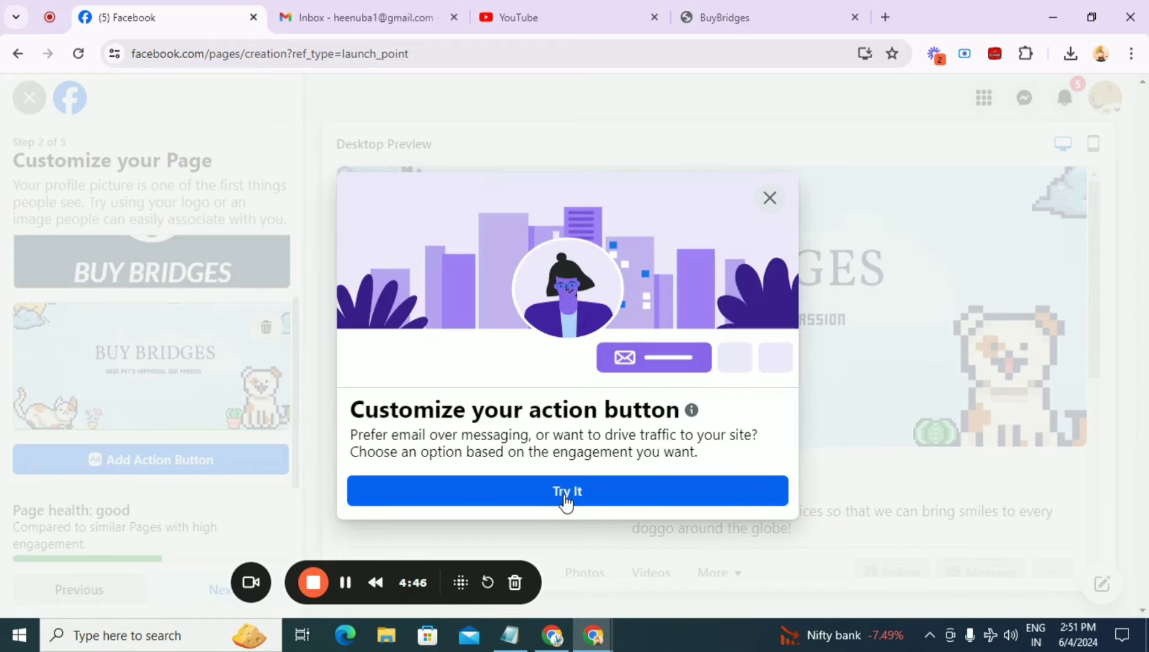
click(564, 492)
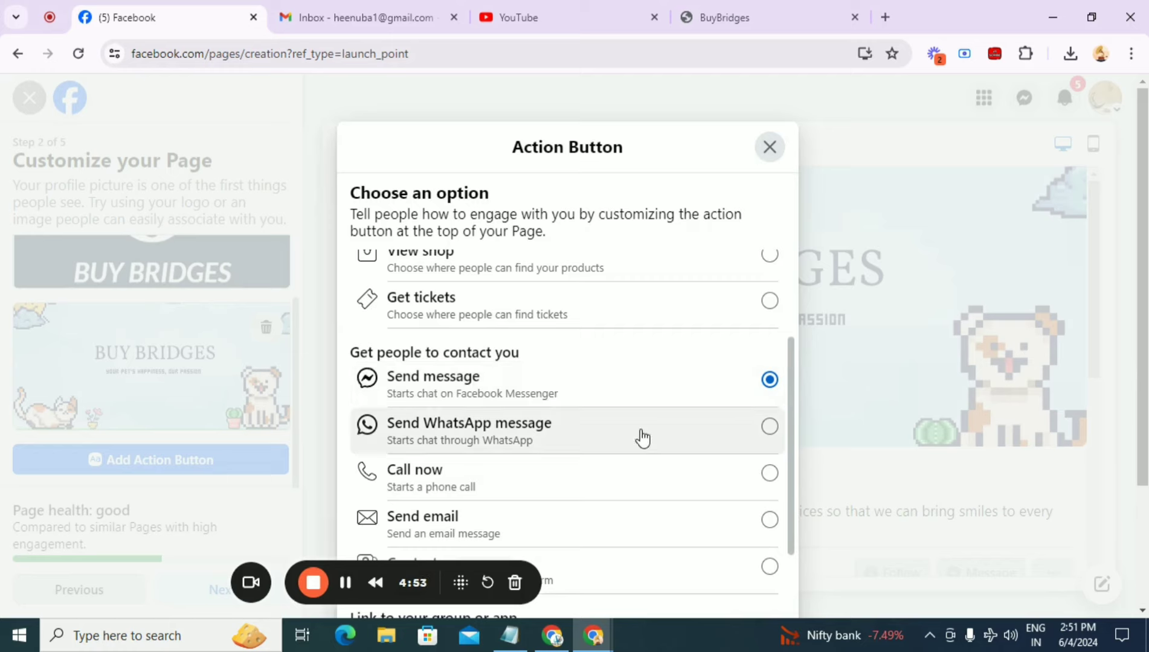
scroll(642, 440, down, 2)
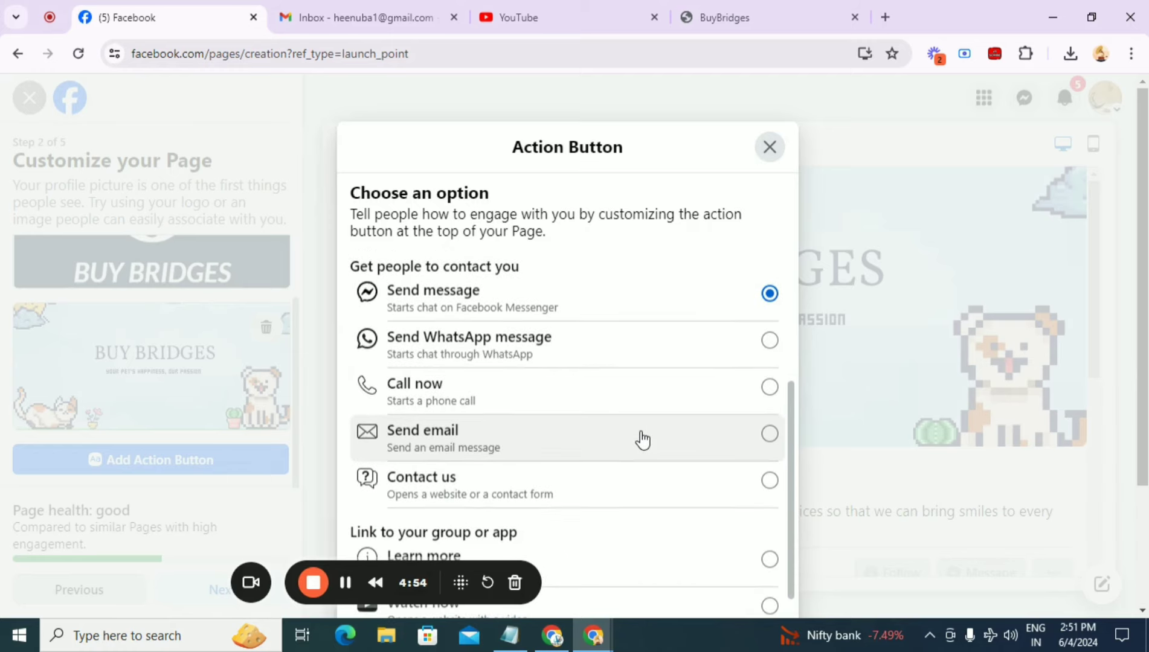
scroll(642, 440, down, 3)
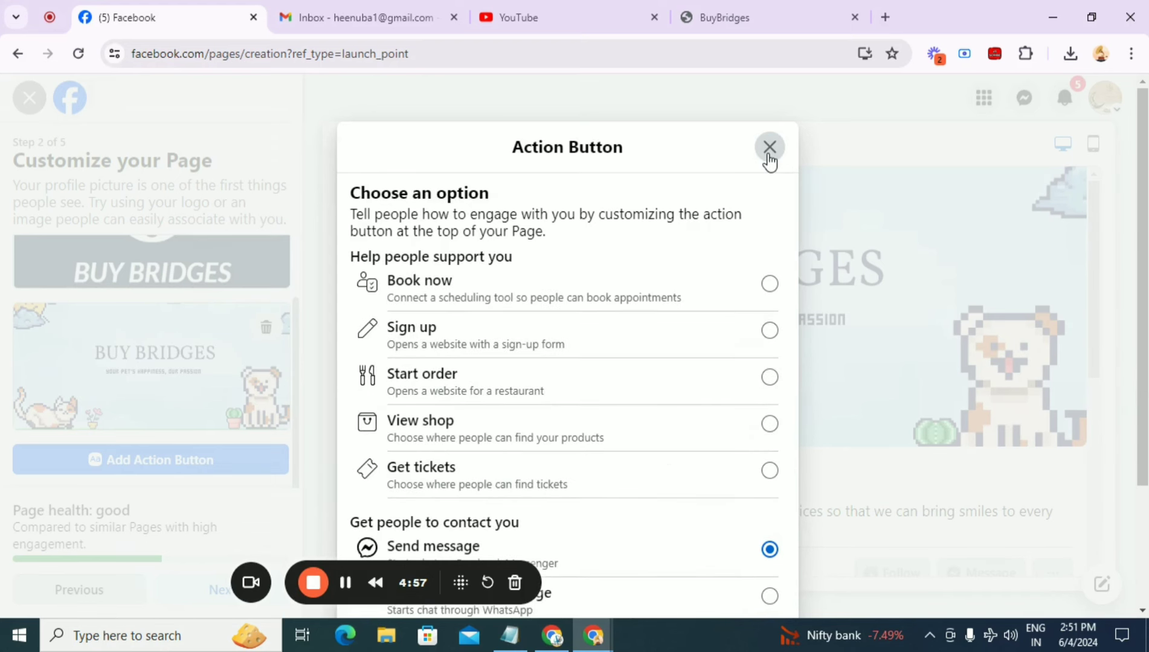
click(768, 151)
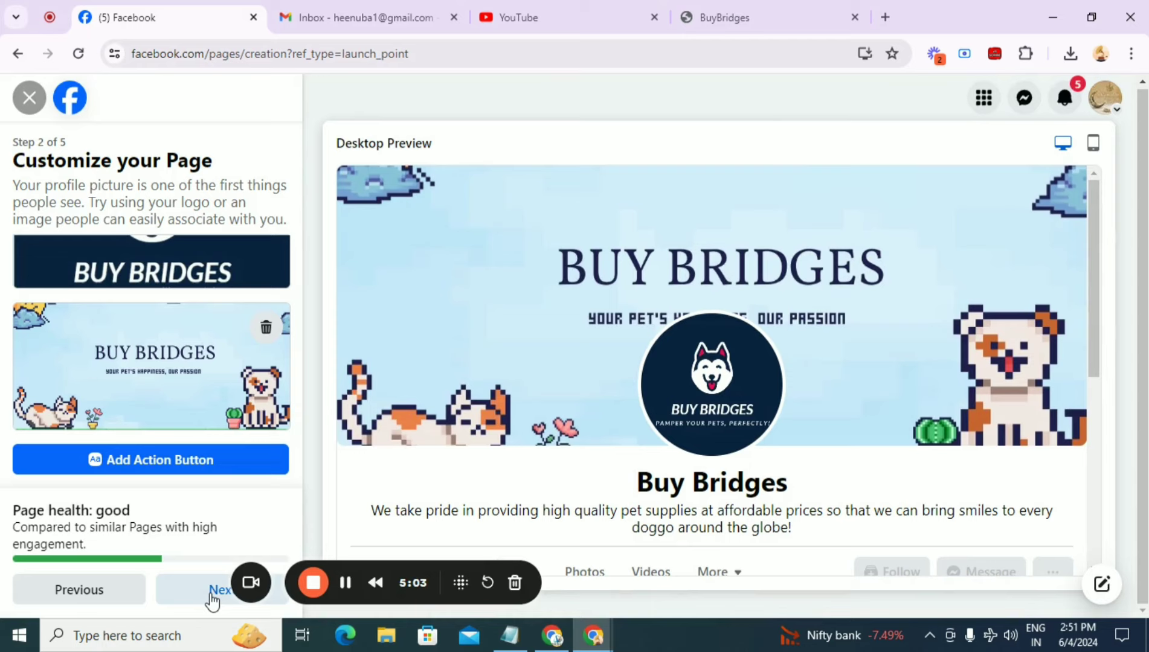
Step: Finish the Page setup, skipping the WhatsApp connection and friend invitations and leaving Page notifications and marketing emails on
click(211, 595)
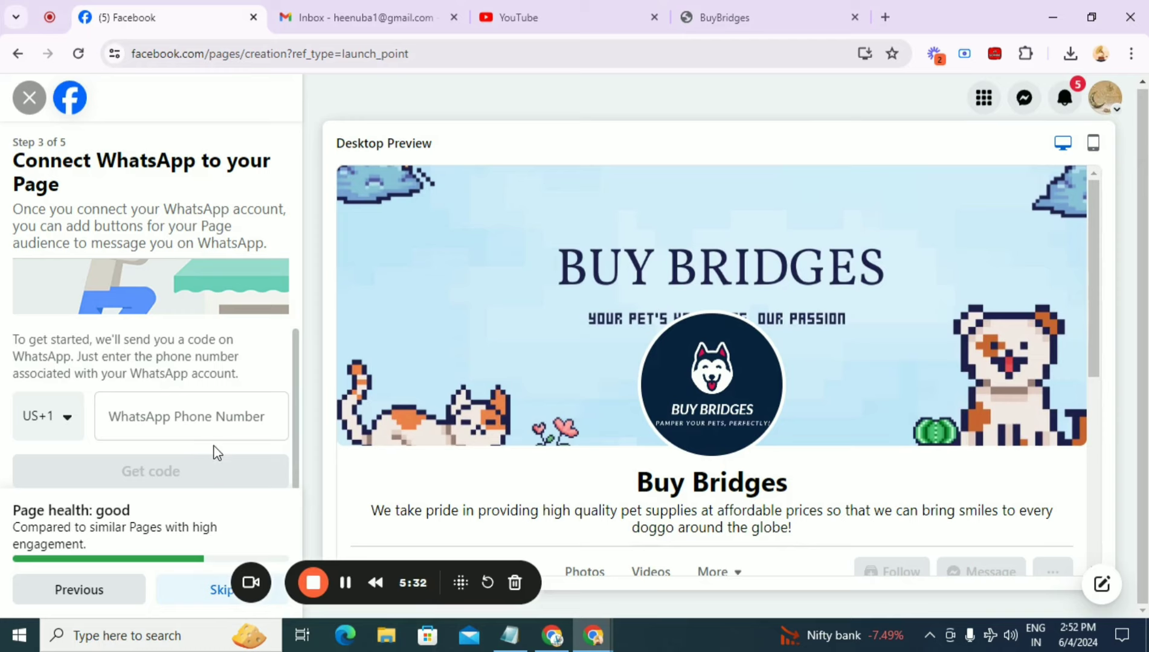
click(219, 595)
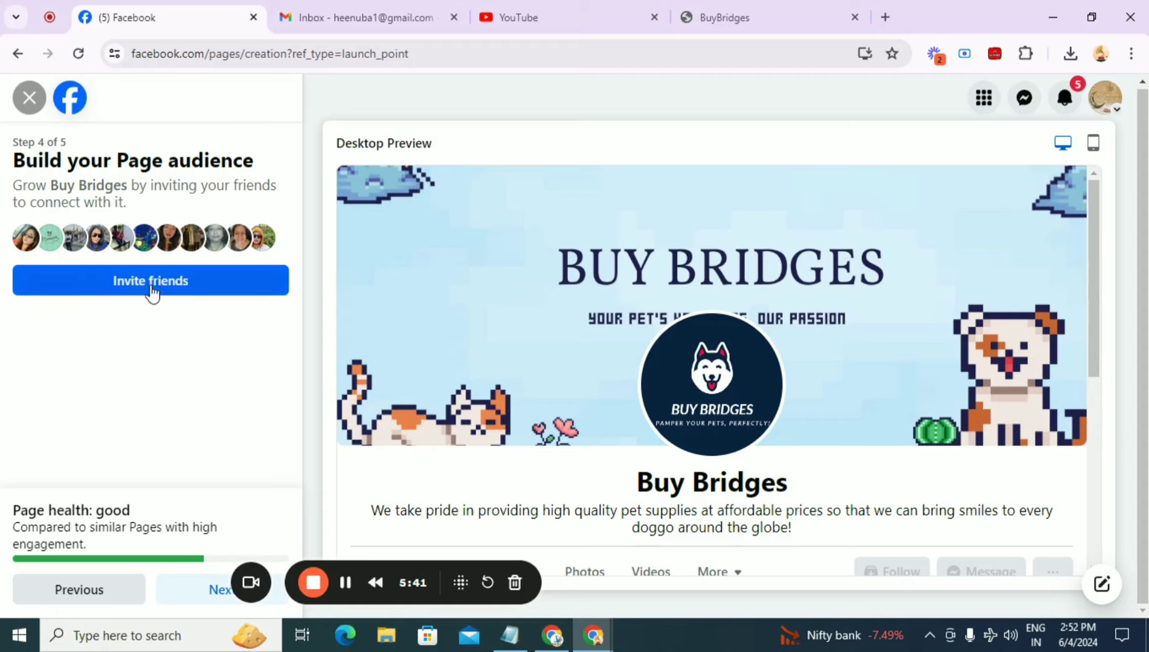
click(222, 598)
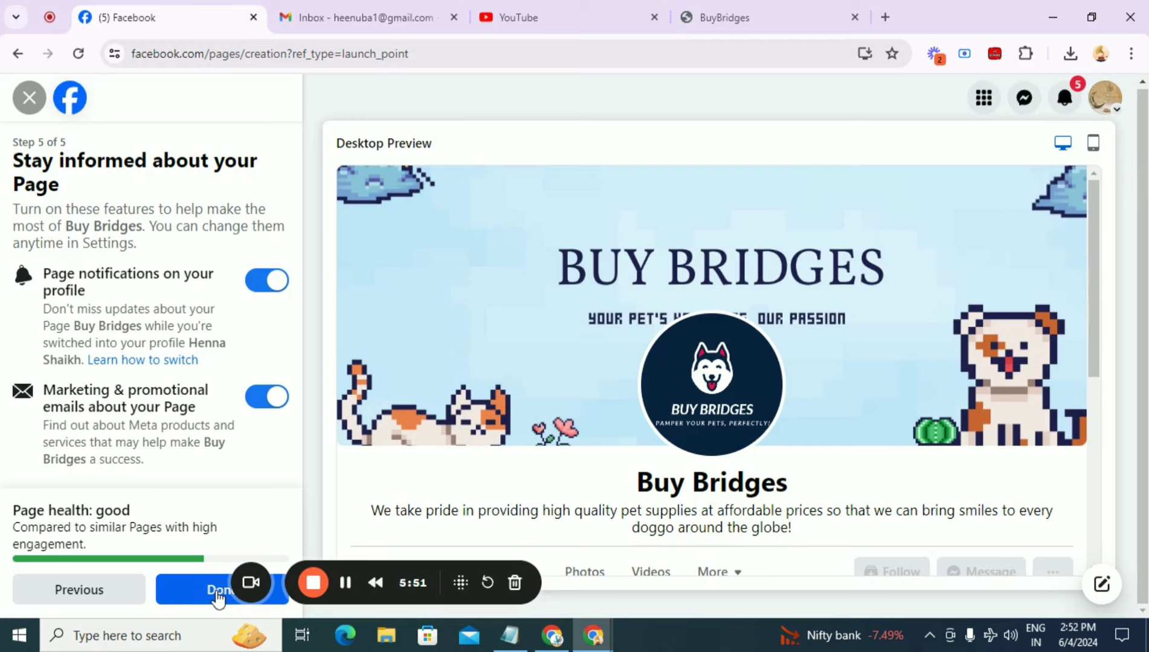
click(218, 597)
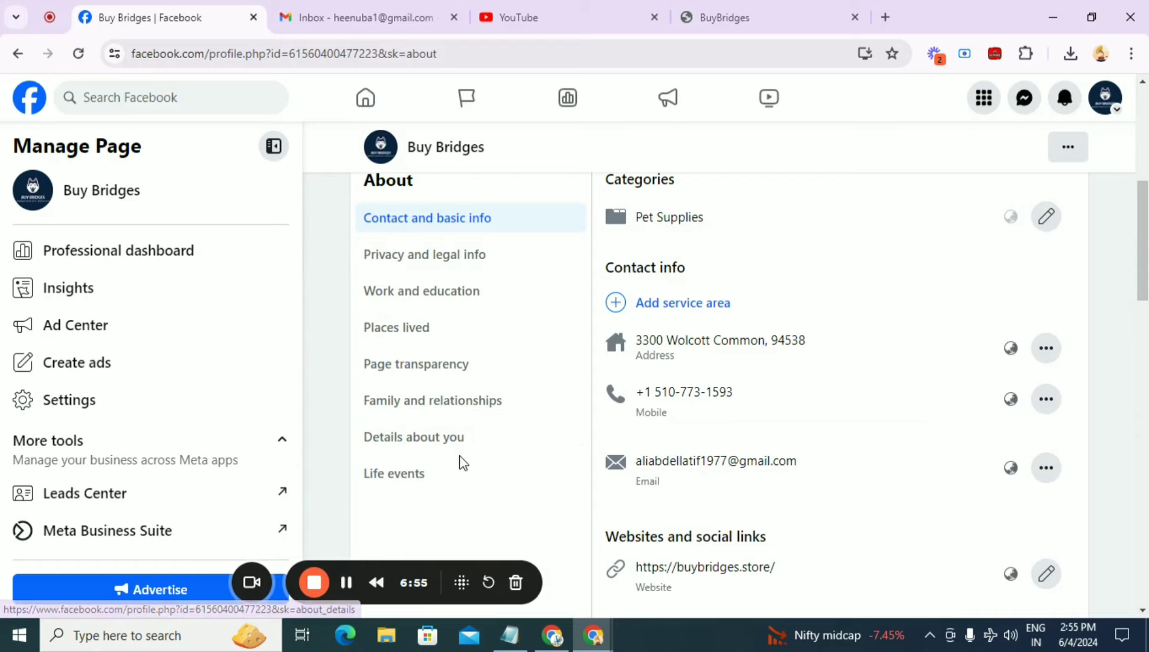
Step: Save About you as "We take pride in providing high quality pet supplies at affordable prices so that we can bring smiles to every doggo around the globe!"
click(430, 449)
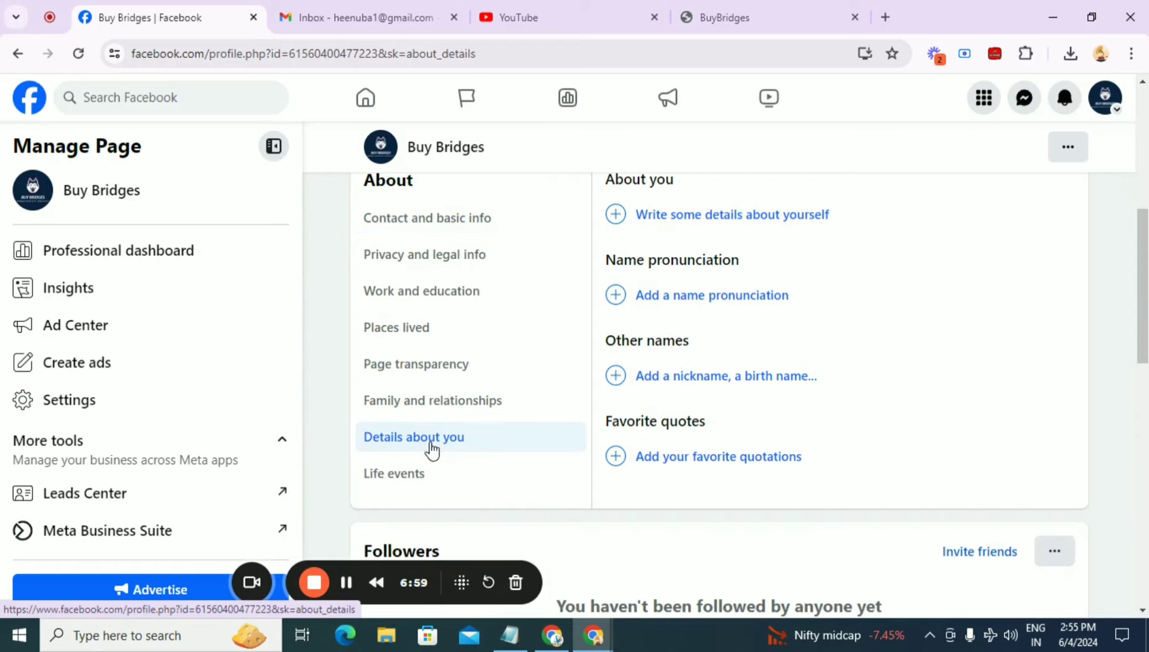
click(698, 232)
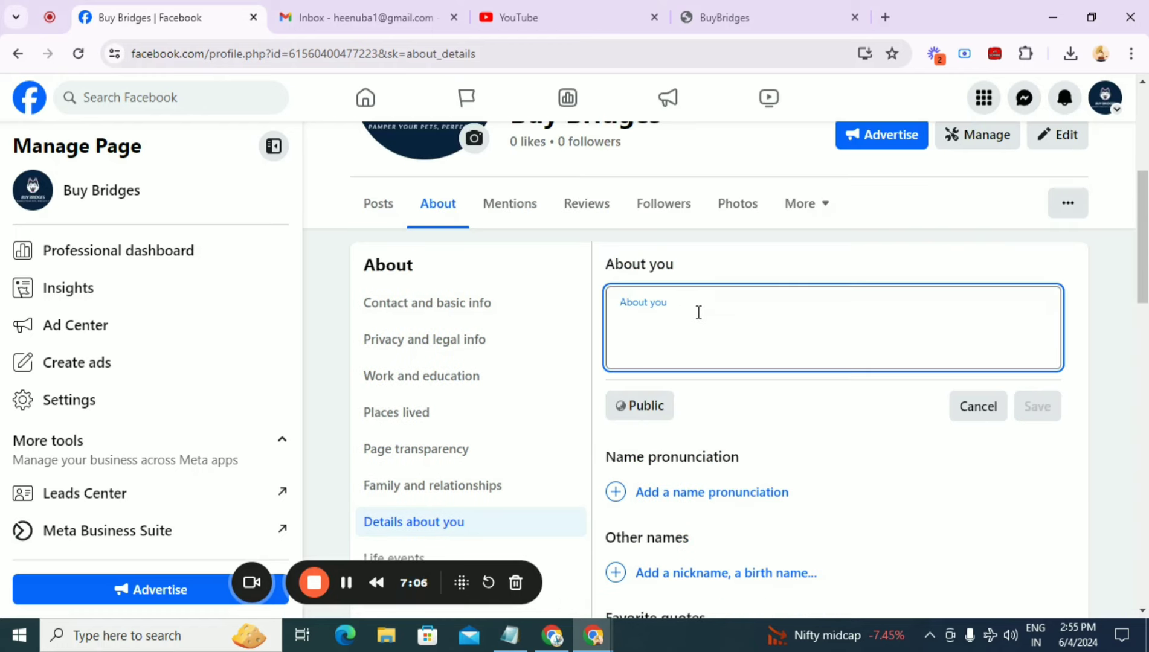
text(We take pride in providing high quality pet supplies at affordable prices so that we can bring smiles to every doggo around the globe!)
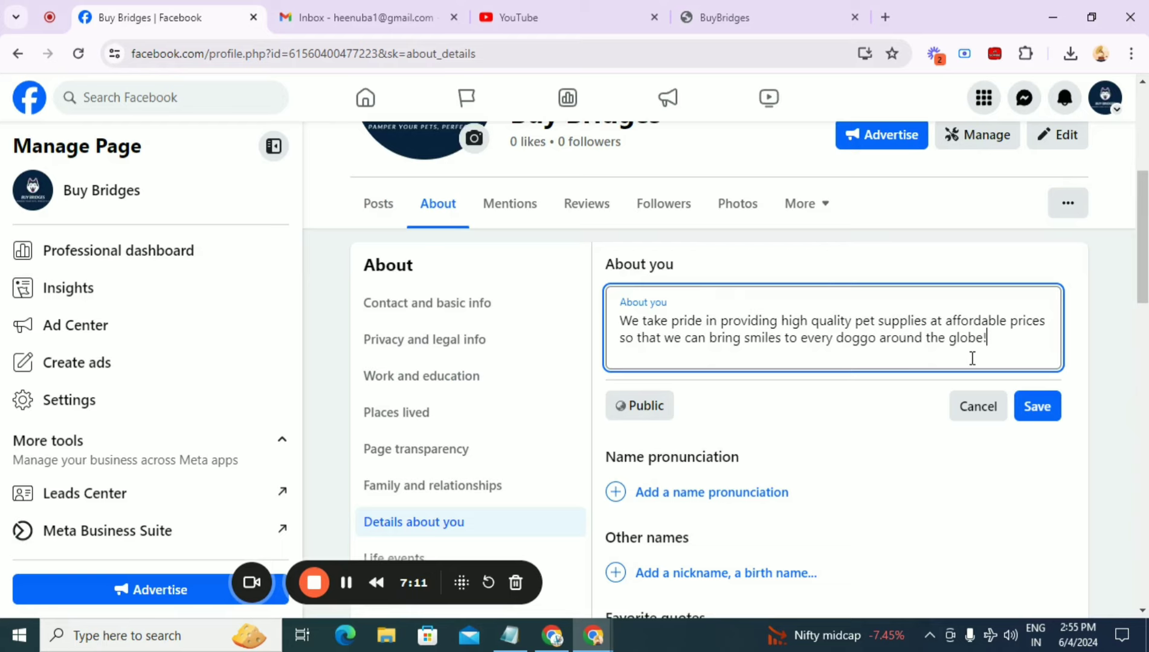
click(1033, 407)
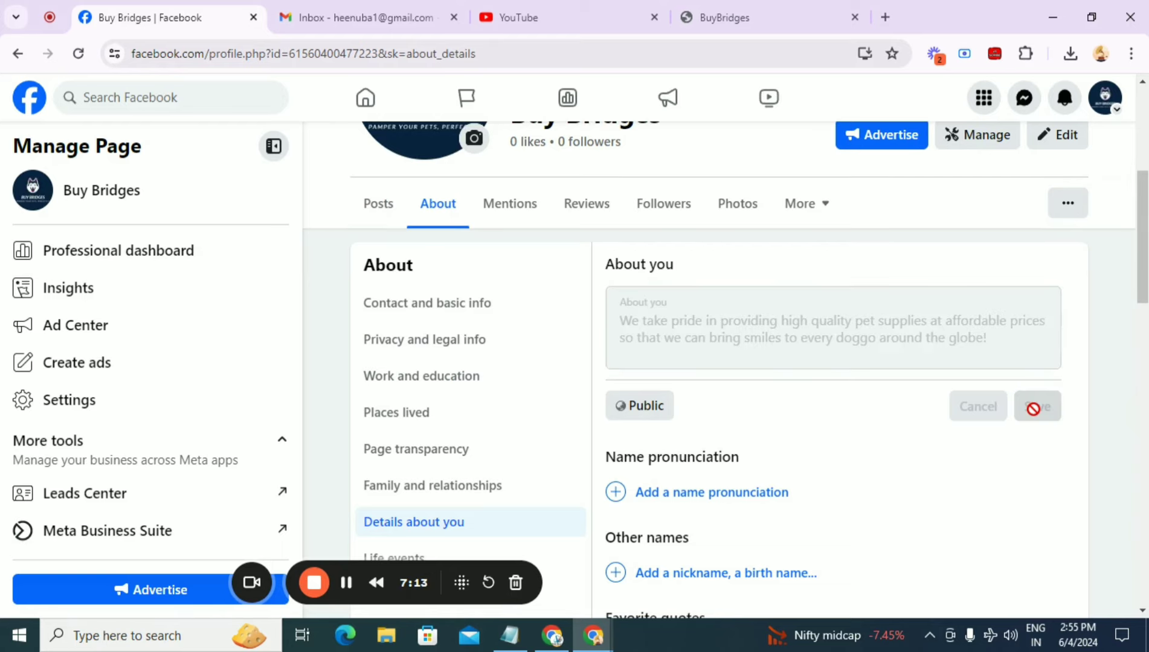